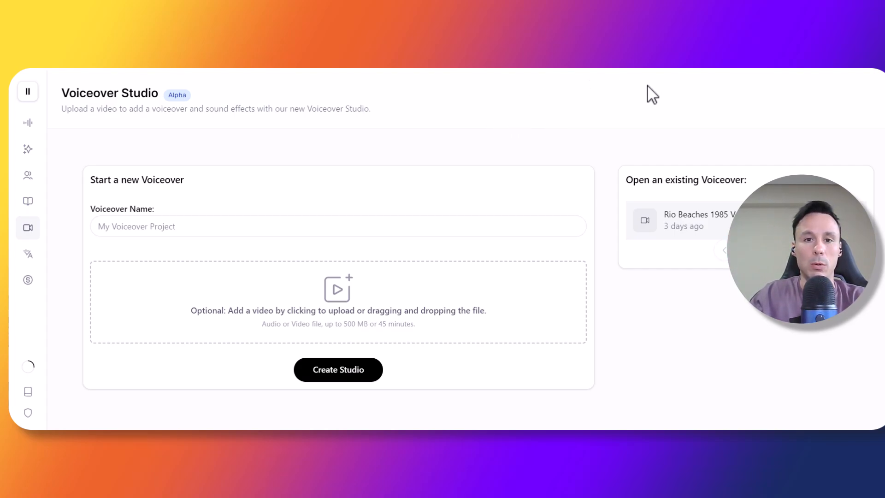
- Upload the Rio Beaches video file into the new voiceover project
mouse_move(40, 148)
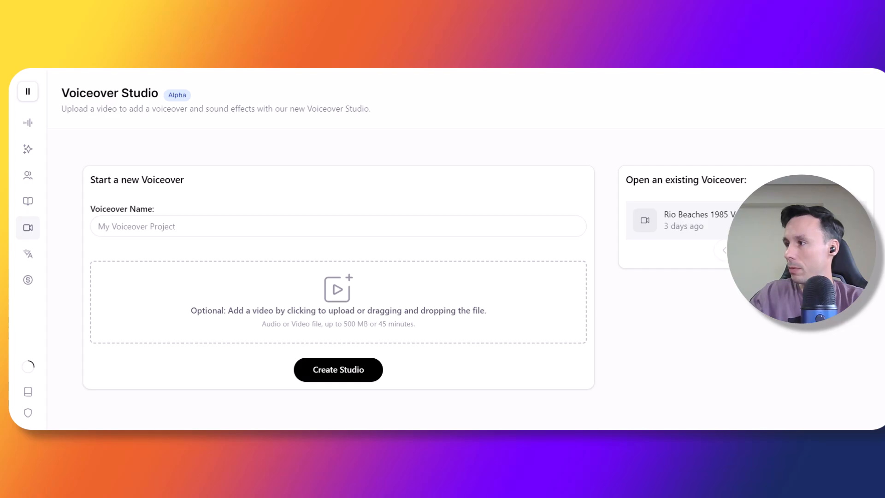
left_click_drag(884, 249, 328, 318)
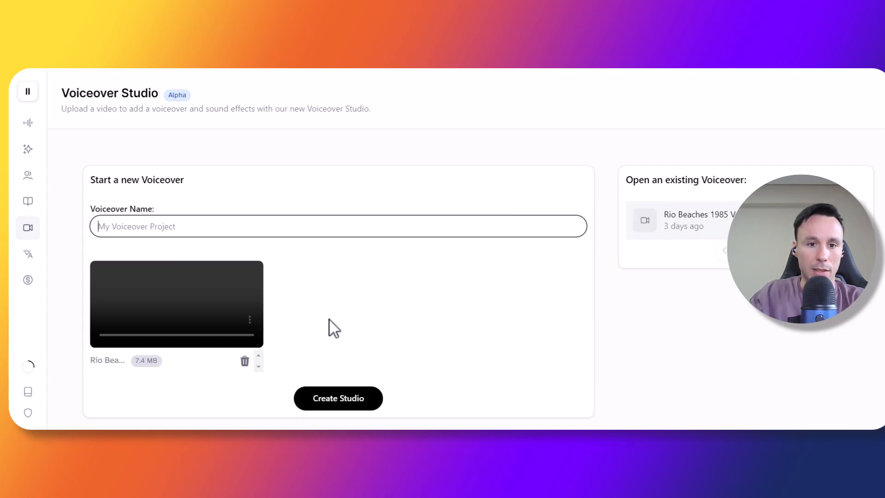
- Play and pause the uploaded video preview to review its content
scroll(387, 264, "down", 1)
scroll(387, 264, "down", 3)
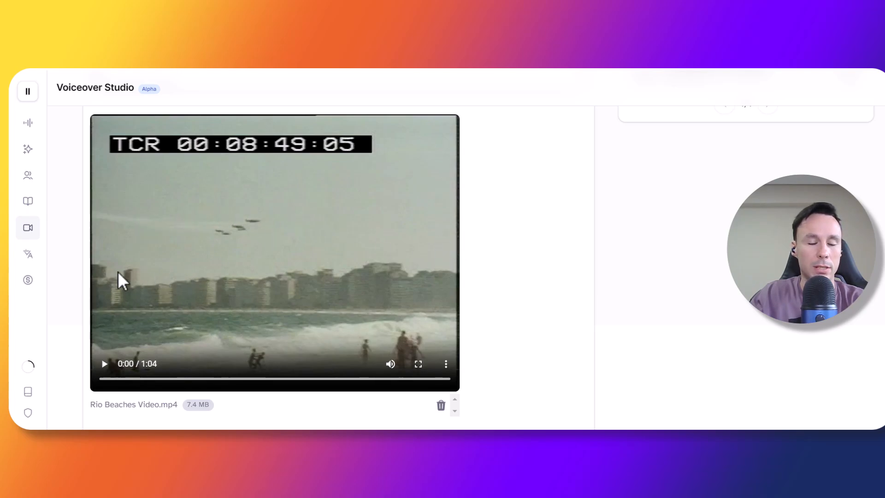
left_click(105, 367)
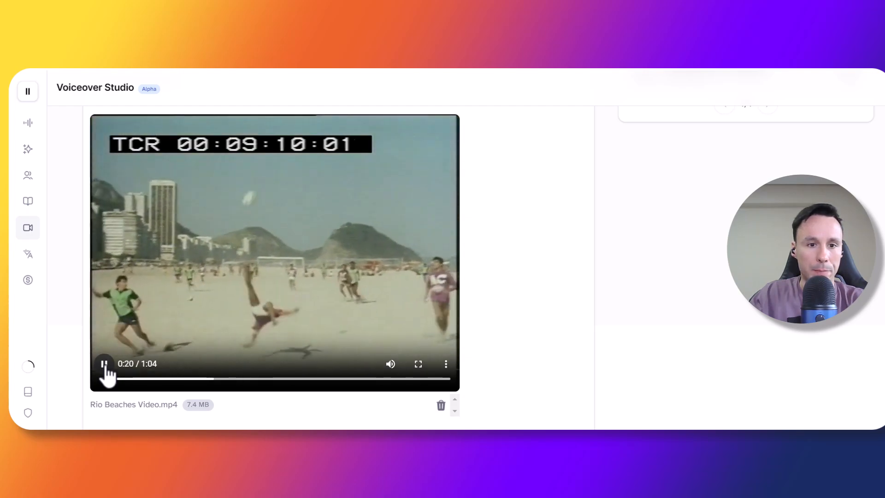
left_click(104, 364)
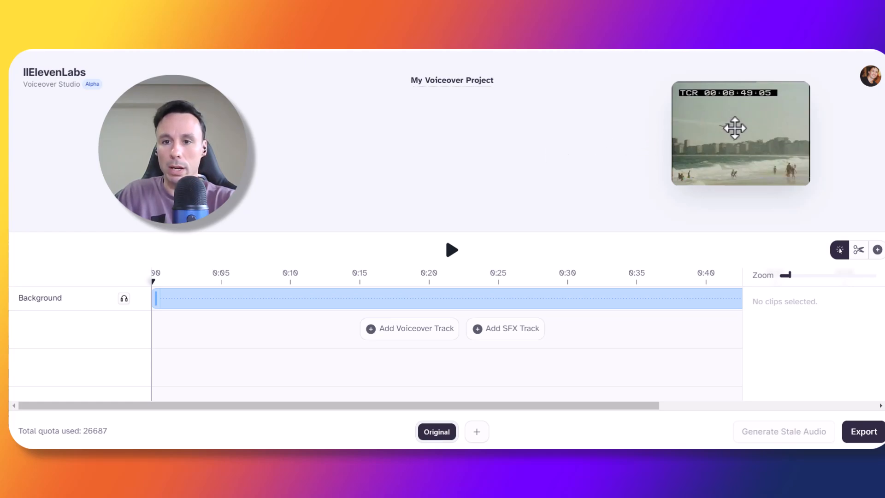
- Add a voiceover track and an SFX track to the timeline
mouse_move(734, 128)
left_mouse_down()
mouse_move(696, 146)
mouse_move(699, 123)
mouse_move(721, 129)
left_mouse_up()
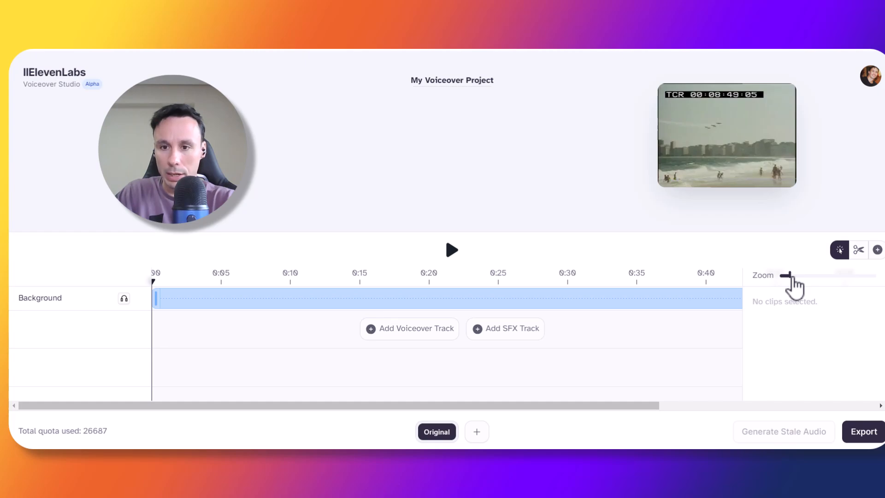
left_click_drag(789, 275, 783, 276)
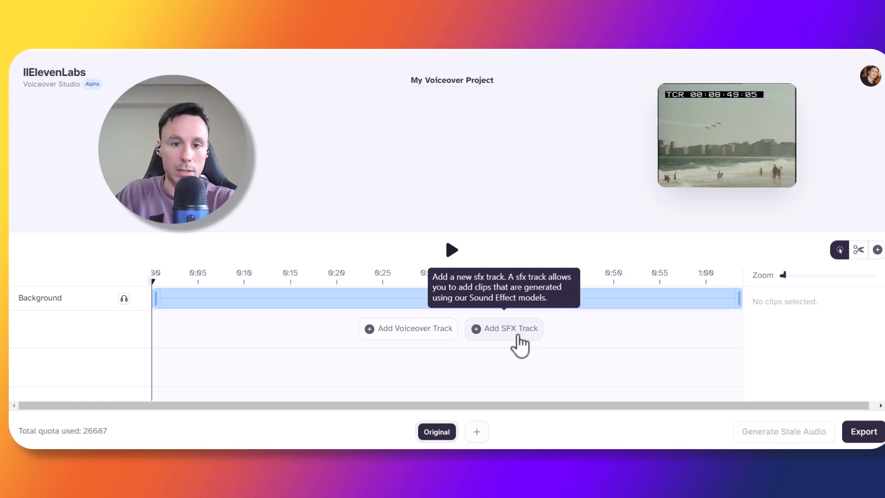
left_click(428, 331)
left_click(516, 367)
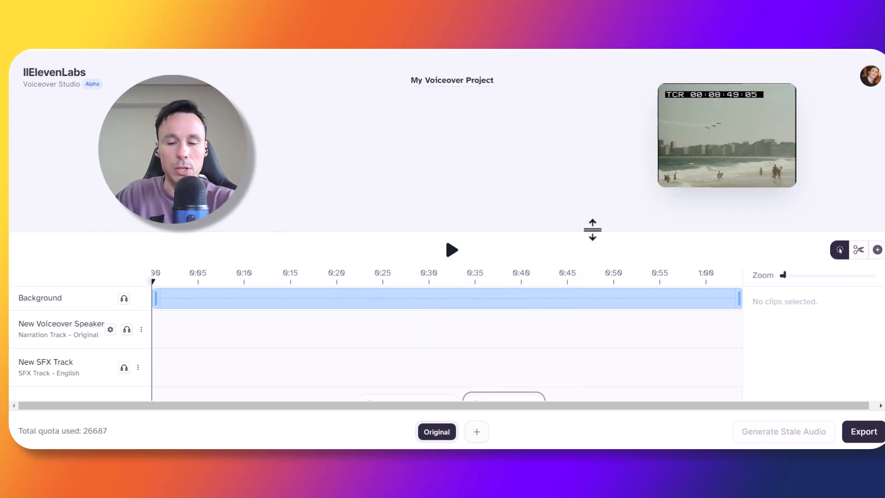
left_click(486, 437)
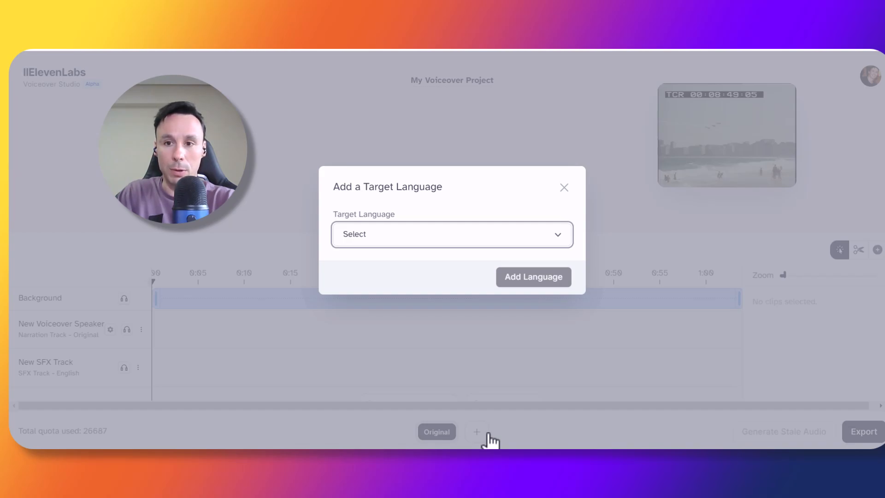
left_click(502, 233)
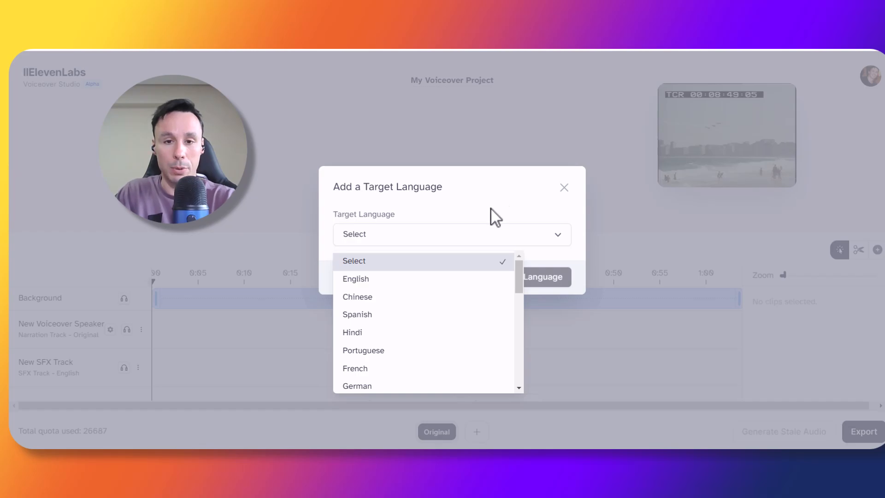
left_click(504, 203)
left_click(504, 118)
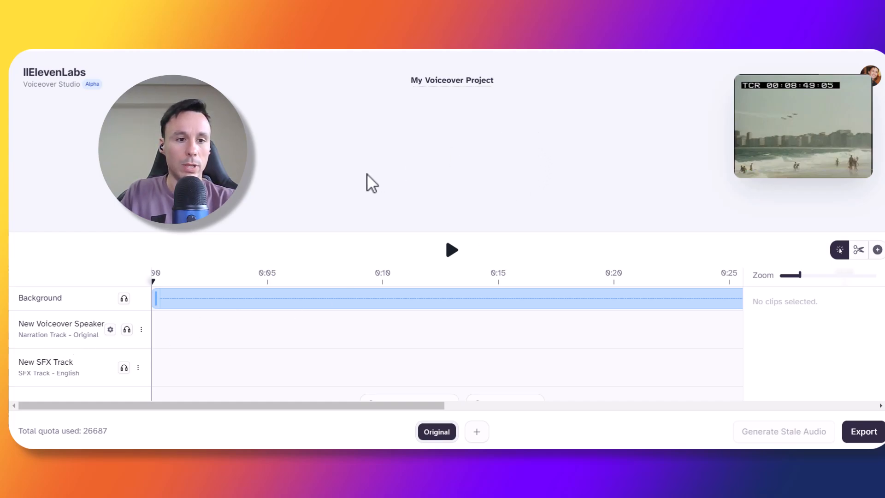
- Create a narration clip at about 0:02 on the voiceover track and paste the narration script into it
left_click_drag(181, 343, 204, 335)
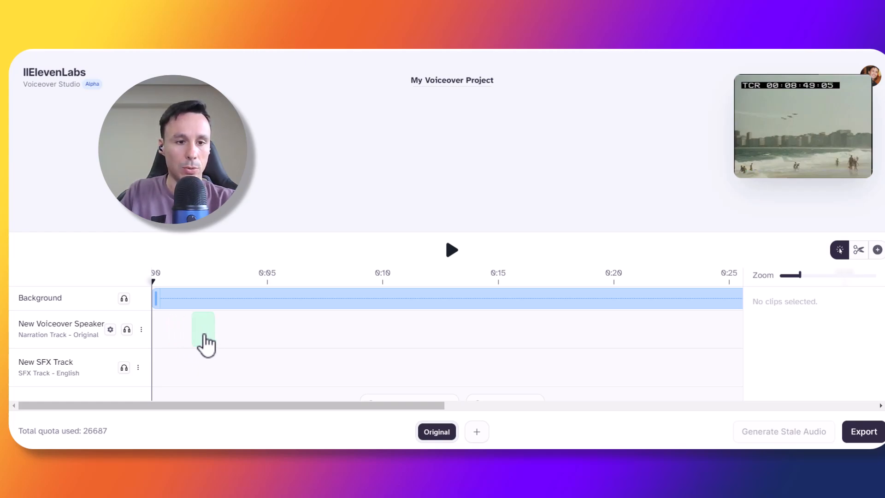
mouse_move(205, 334)
left_mouse_down()
mouse_move(190, 342)
mouse_move(207, 339)
left_mouse_up()
left_click(452, 137)
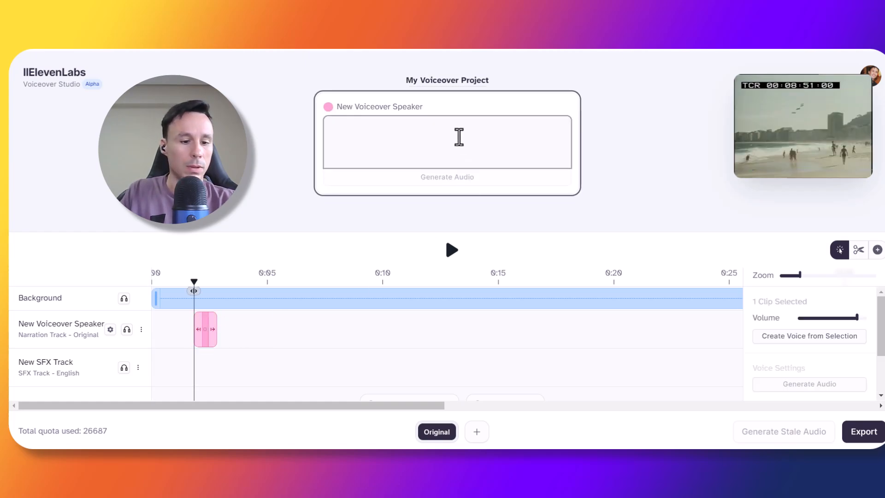
type("In 1985, Rio de Janeiro's beaches were more than just stretches of sand; they were dynamic arenas of culture, recreation, and commerce.")
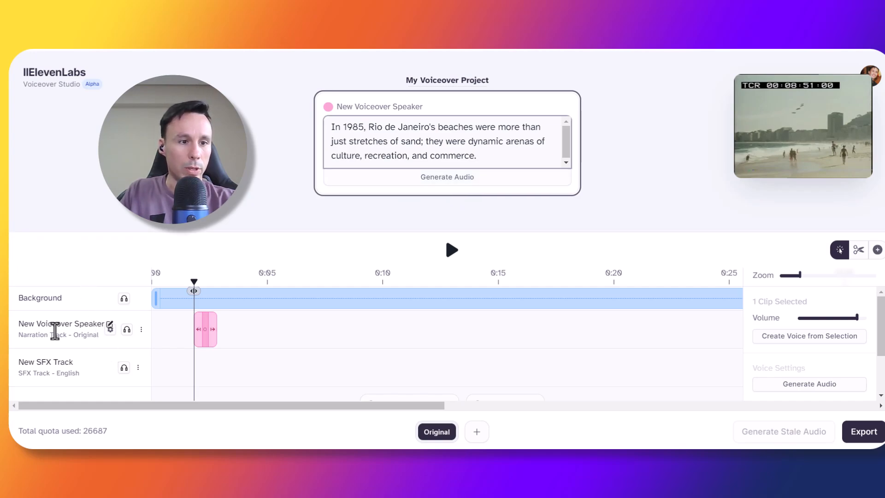
- Generate audio for the narration clip after checking the track's voice settings
left_click(110, 329)
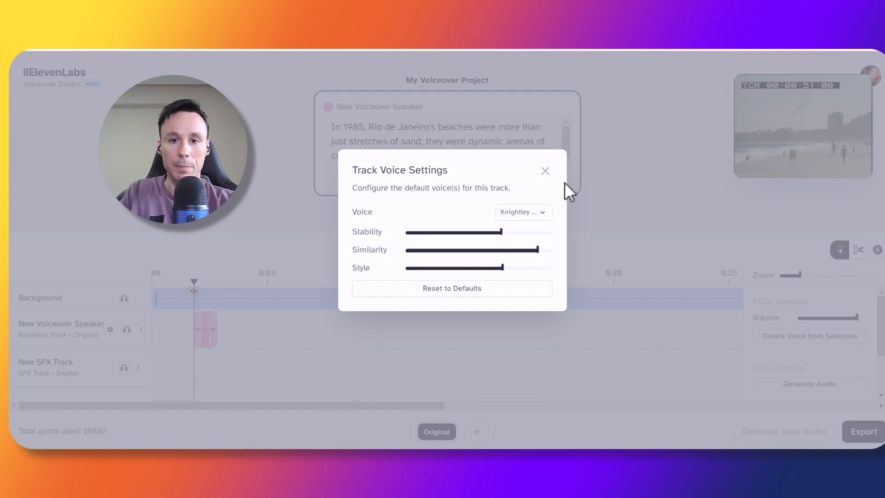
left_click(545, 170)
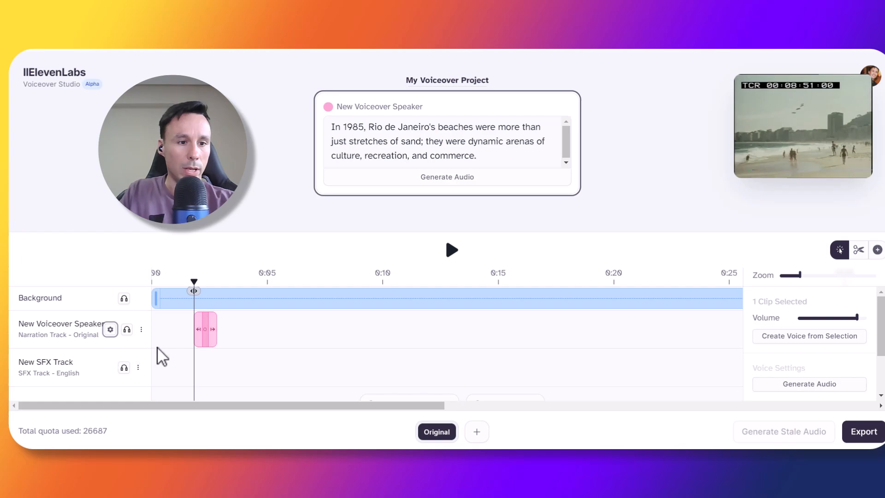
scroll(115, 351, "down", 1)
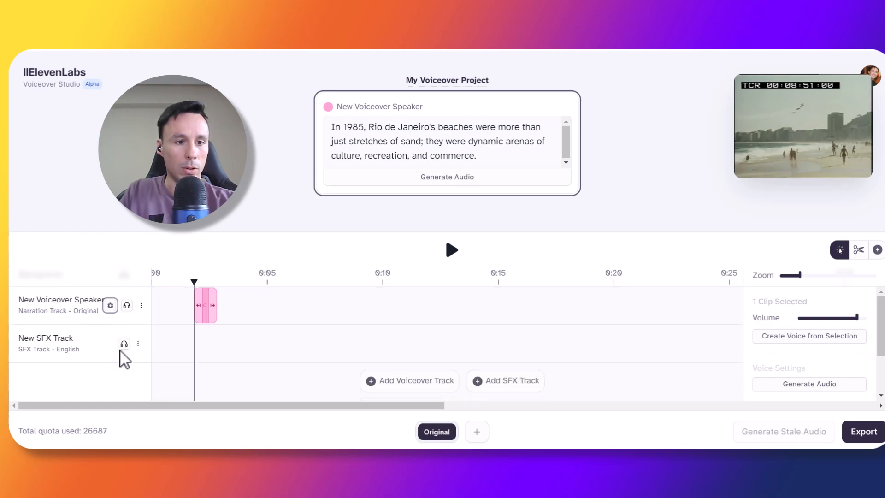
scroll(131, 344, "up", 1)
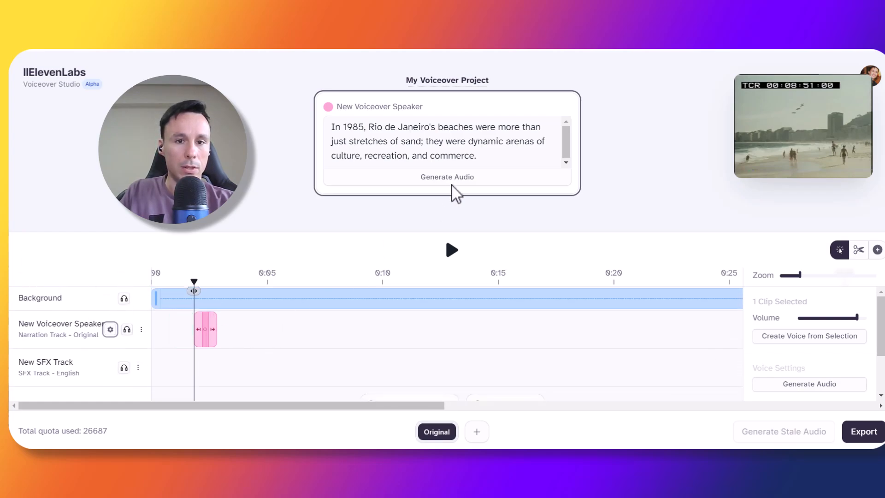
left_click(494, 181)
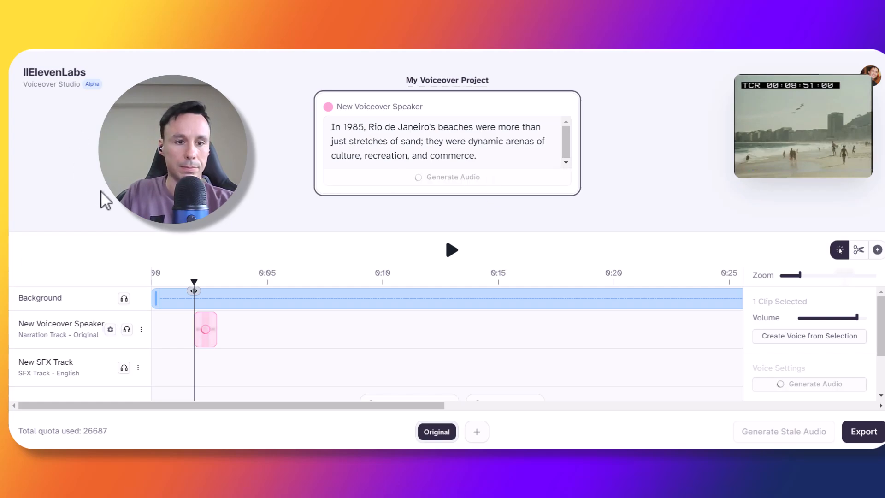
- Play the narration and nudge its clip along the timeline to start at about 0:02
left_click(453, 253)
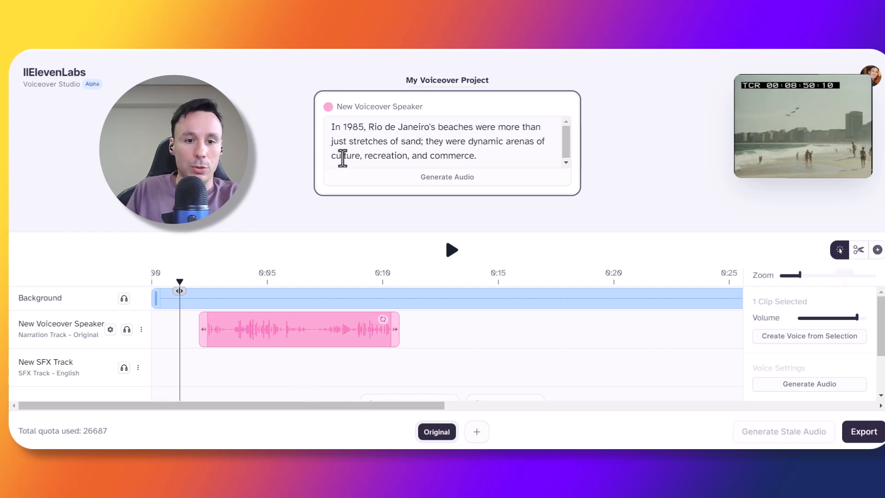
mouse_move(322, 341)
left_mouse_down()
mouse_move(276, 341)
mouse_move(354, 349)
mouse_move(310, 342)
left_mouse_up()
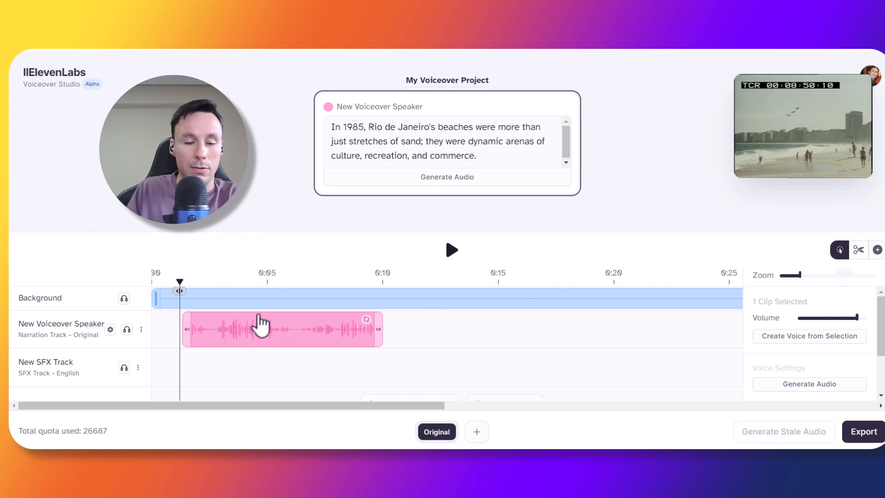
mouse_move(277, 340)
left_mouse_down()
mouse_move(286, 338)
mouse_move(267, 337)
mouse_move(297, 341)
mouse_move(266, 342)
left_mouse_up()
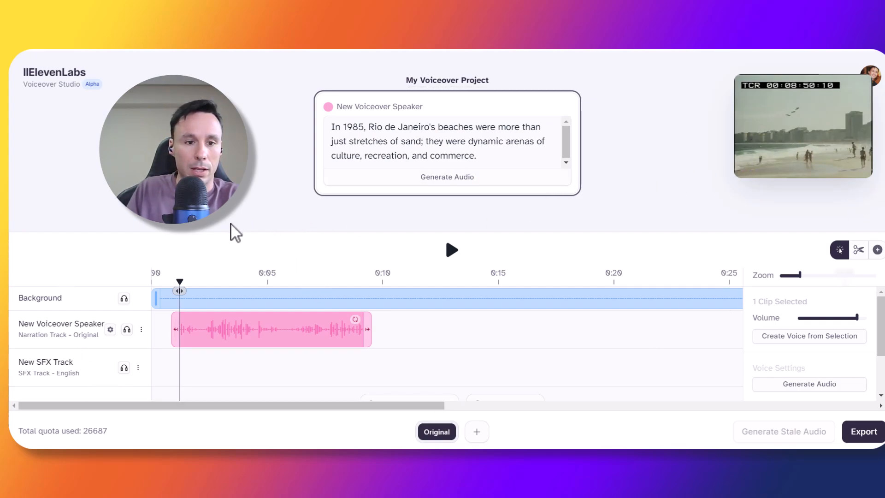
left_click_drag(249, 349, 268, 349)
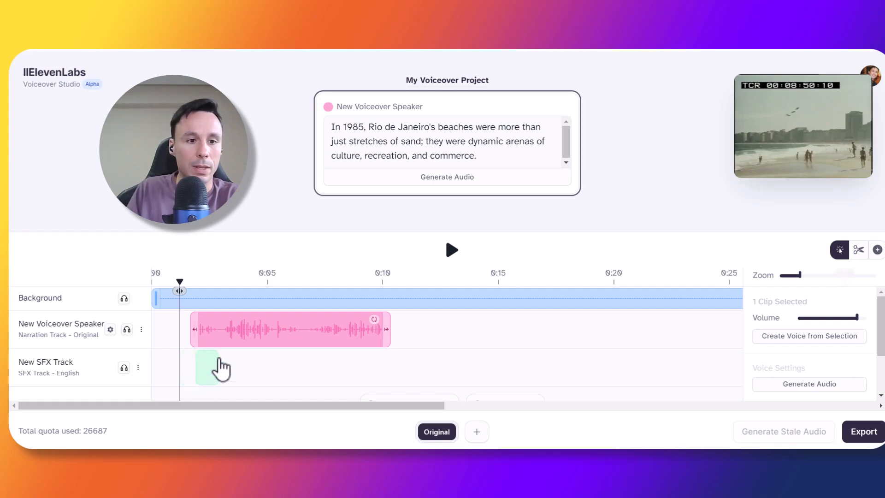
- Add an SFX clip at about 0:01 and generate audio from the prompt "the ambience sounds of a beach, with the sounds of sea, wind and seagulls."
left_click(194, 375)
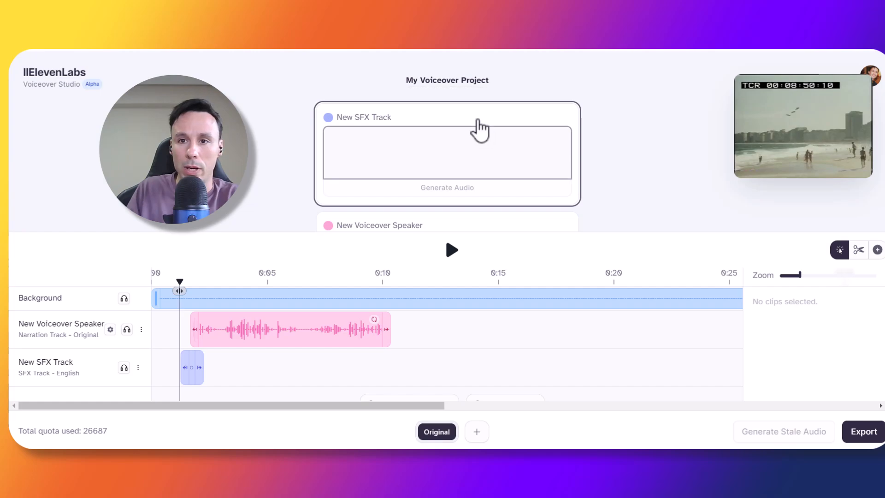
scroll(516, 125, "down", 2)
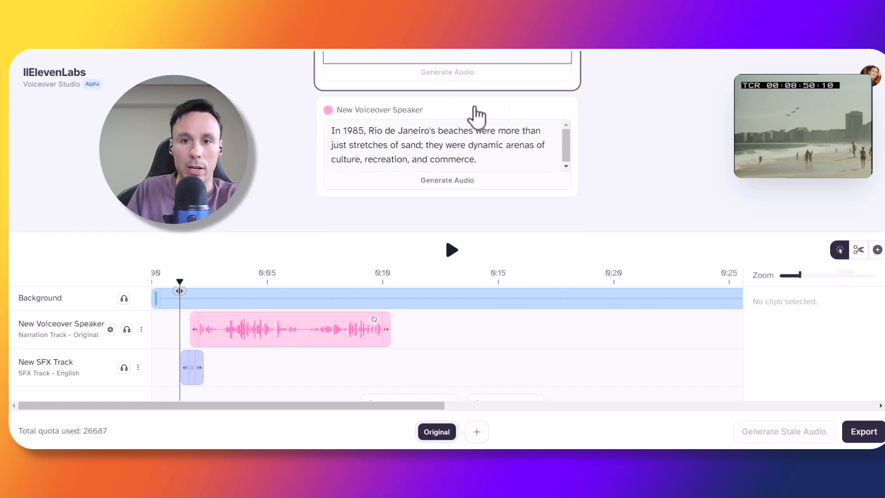
scroll(414, 106, "up", 1)
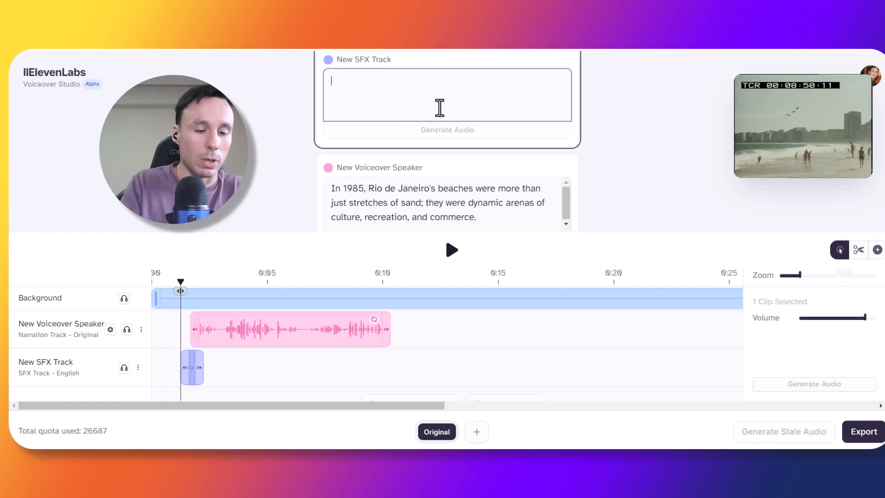
type("the amv")
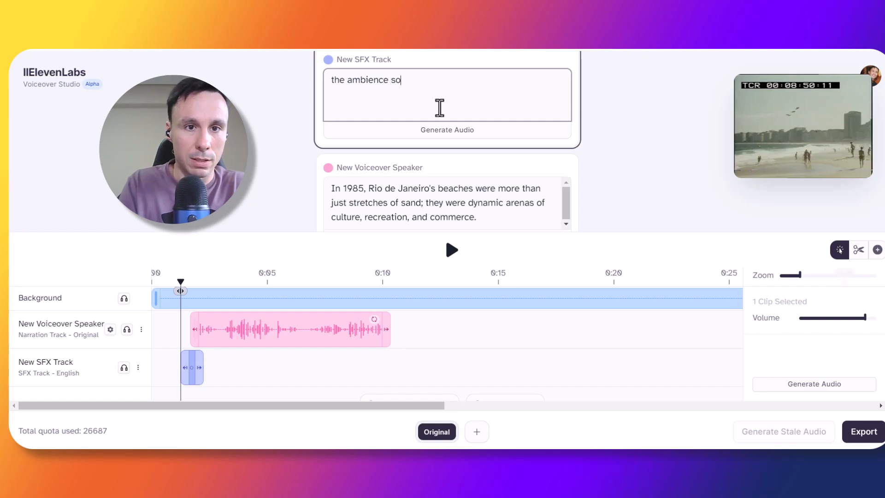
type("ience sounds of a beach, with the sounds of sea, wind and seagulls")
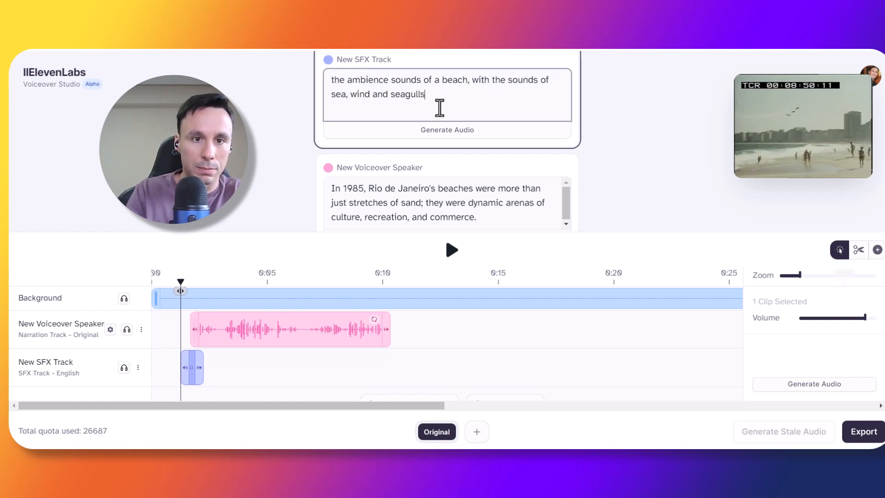
left_click(441, 134)
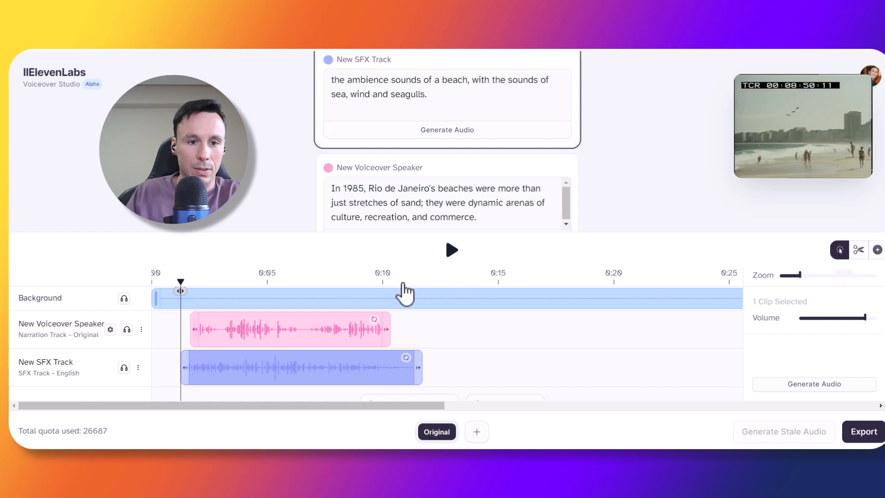
- Preview the SFX track on its own by soloing it during playback
left_click(124, 368)
left_click(452, 252)
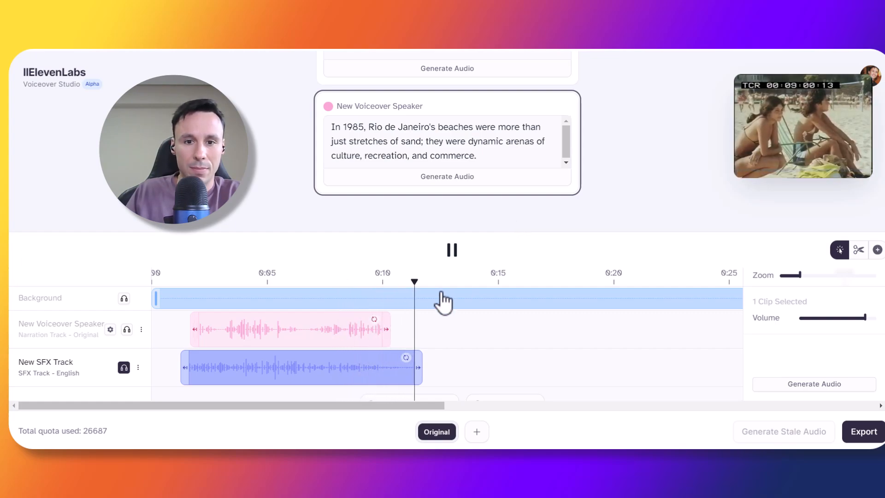
left_click(452, 249)
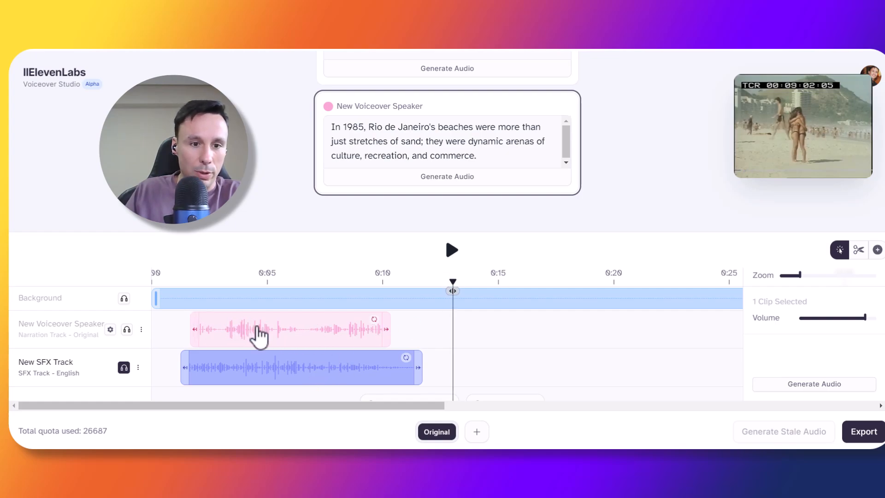
left_click(124, 367)
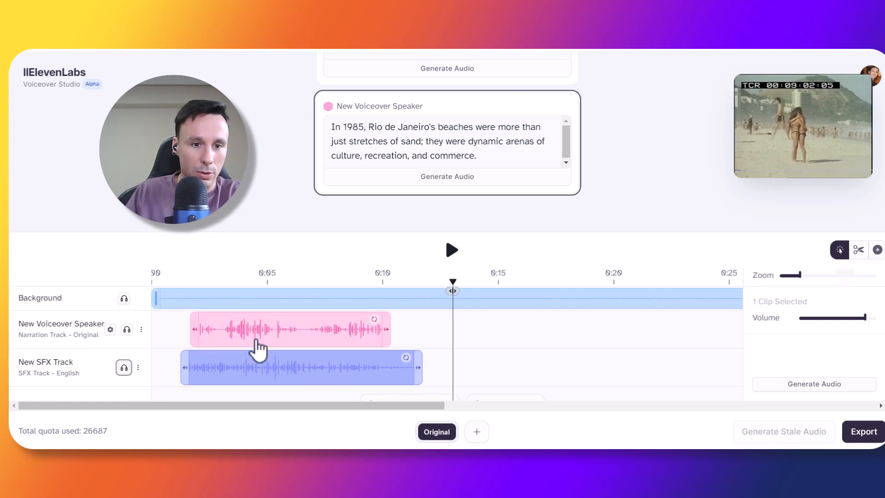
- Shift the narration clip slightly earlier and play all tracks together from the start
left_click_drag(257, 349, 246, 352)
left_click_drag(452, 290, 169, 293)
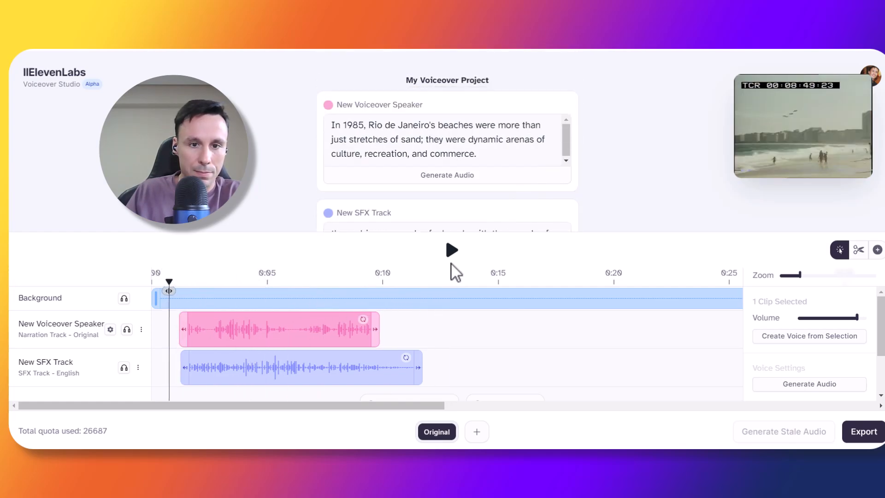
left_click(449, 251)
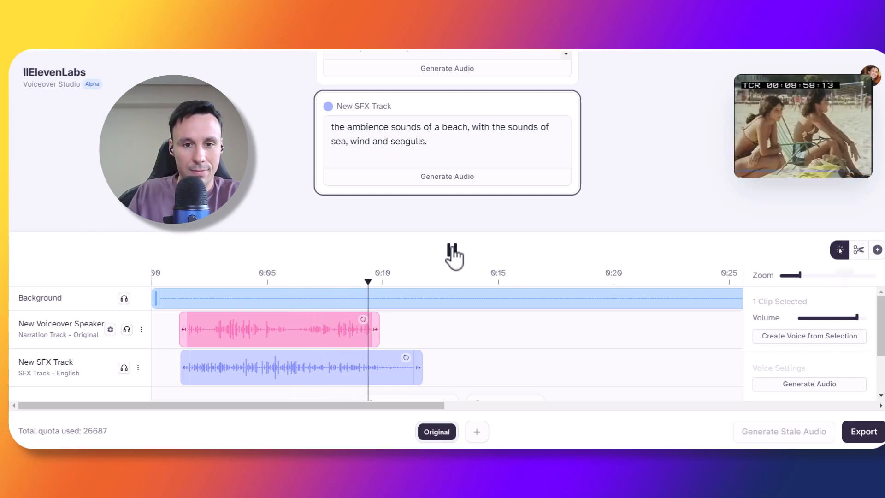
left_click(453, 251)
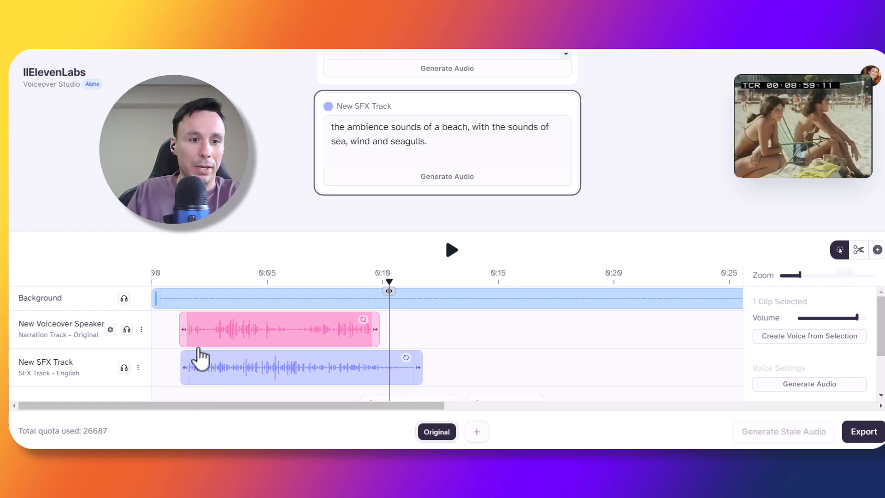
- Select the SFX clip and lower its volume
left_click(274, 375)
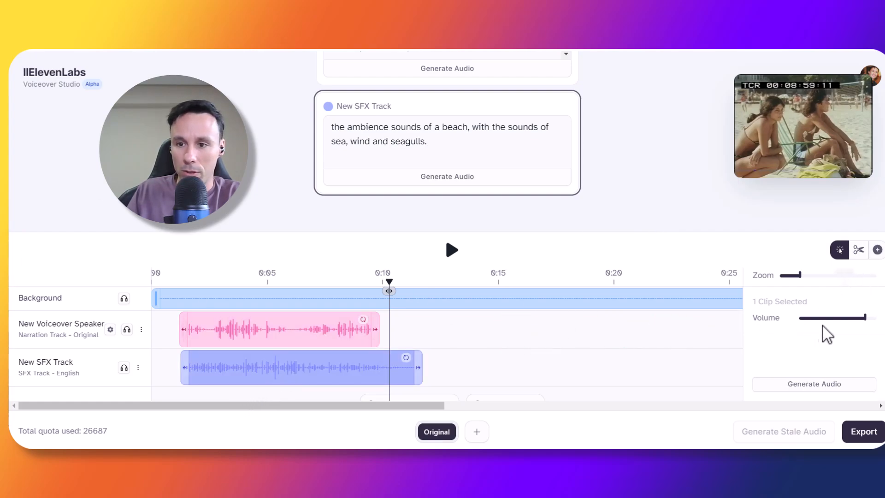
mouse_move(865, 319)
left_click_drag(865, 318, 837, 319)
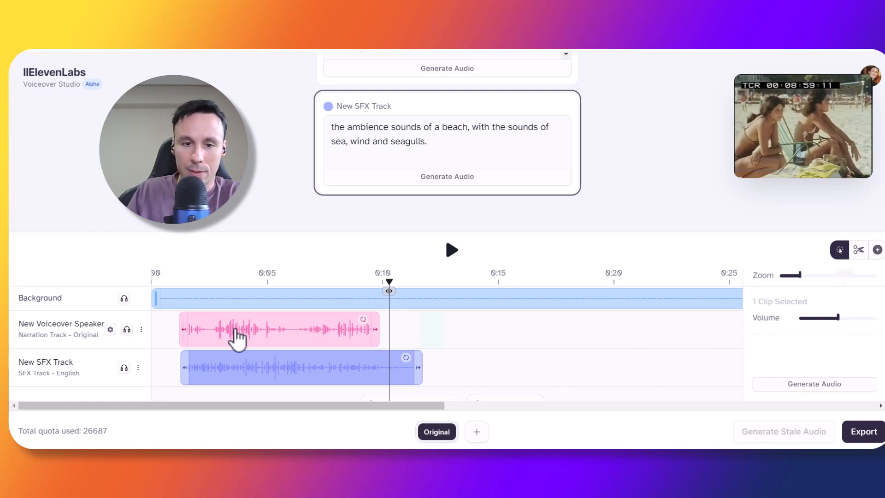
- Move the playhead back to the start and play the project
left_click_drag(390, 283, 167, 284)
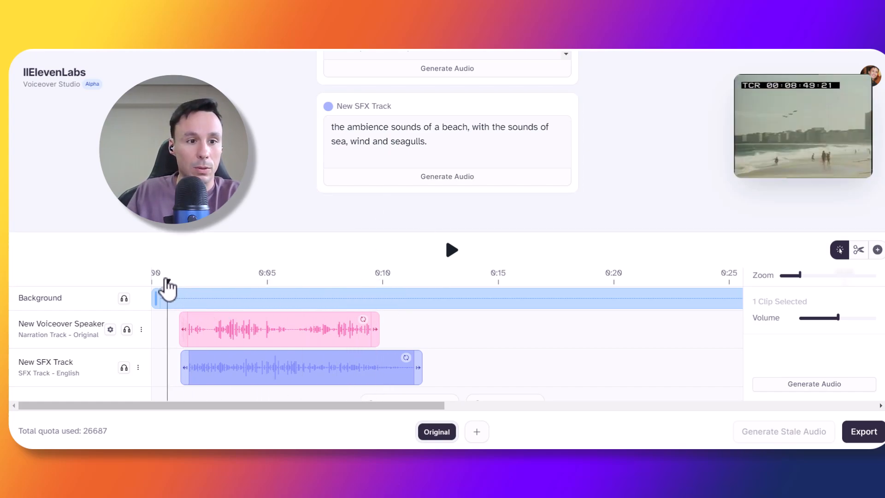
left_click_drag(170, 288, 172, 291)
left_click(450, 249)
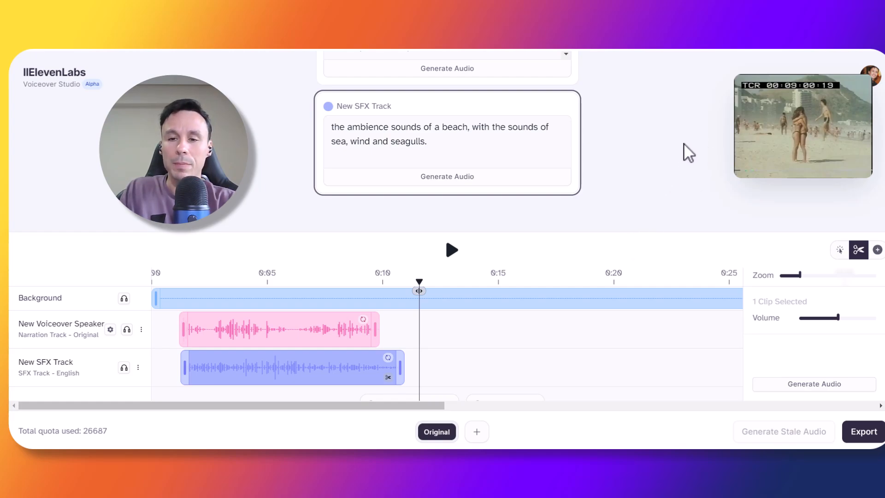
- Switch to the Trim tool and shorten the SFX clip's end to about 0:10
left_click(839, 251)
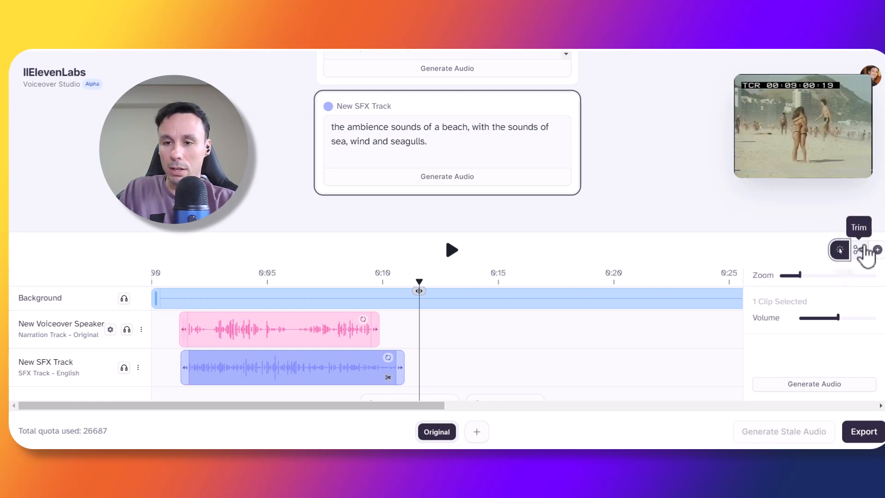
left_click(858, 249)
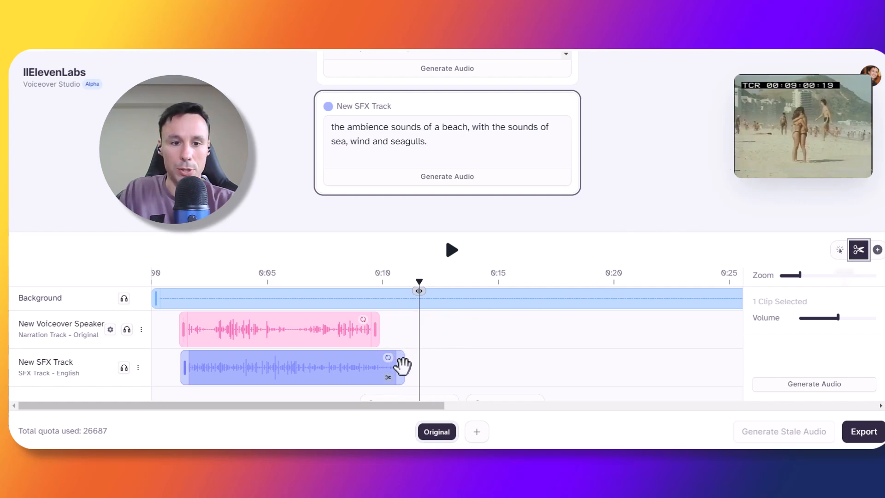
left_click_drag(401, 366, 394, 367)
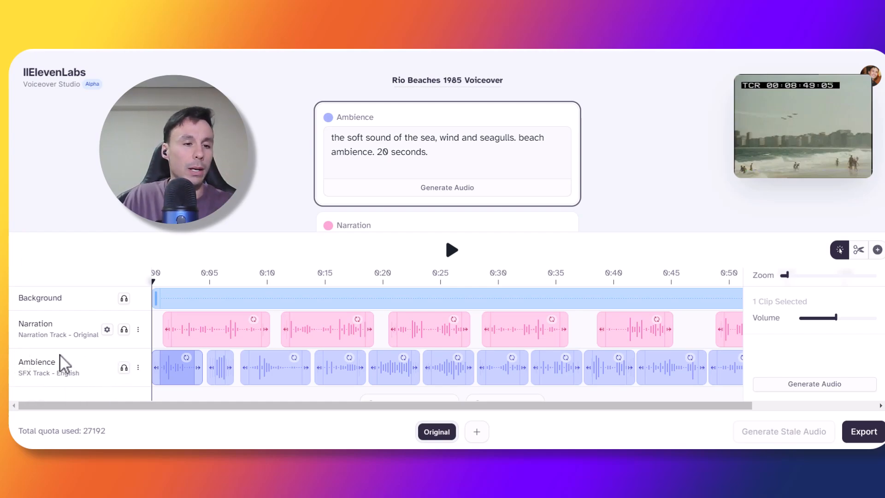
- Browse the finished Rio Beaches 1985 Voiceover timeline with its narration and ambience clips
mouse_move(21, 330)
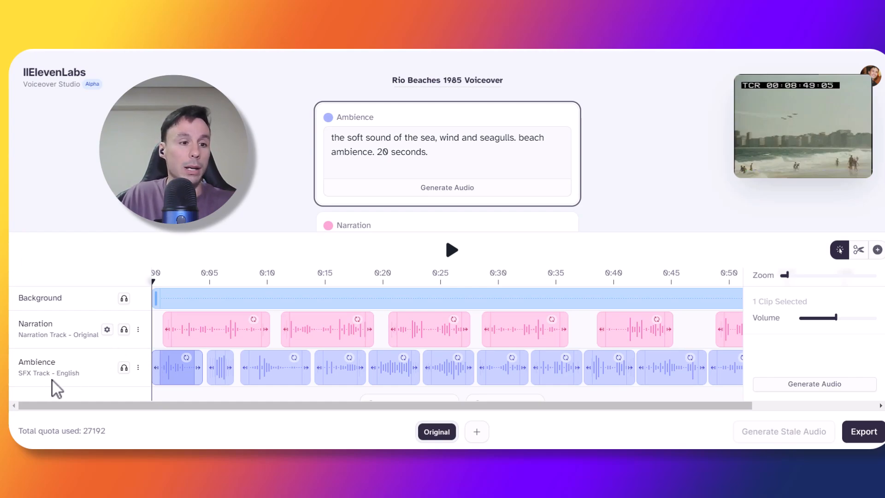
scroll(53, 375, "down", 1)
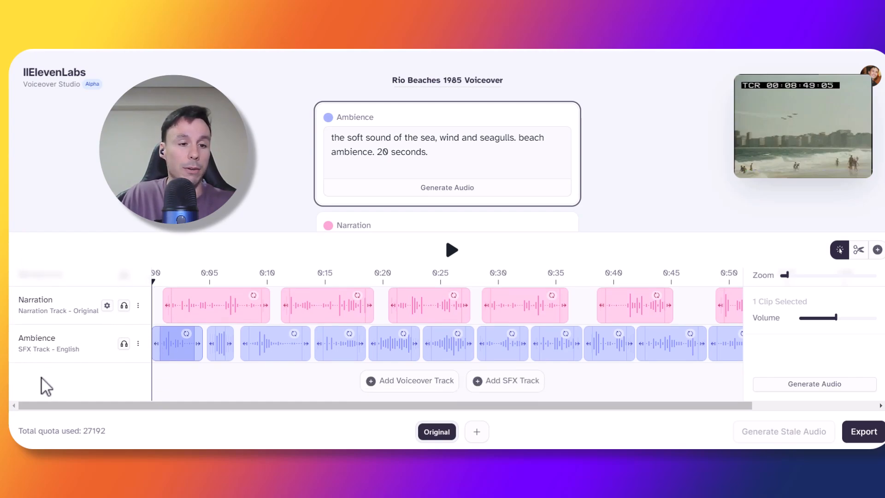
scroll(62, 352, "up", 1)
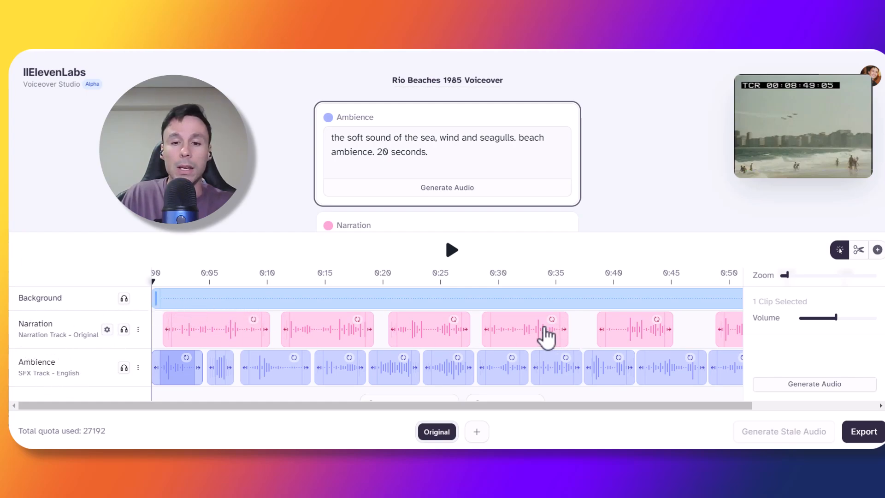
left_click_drag(637, 404, 671, 404)
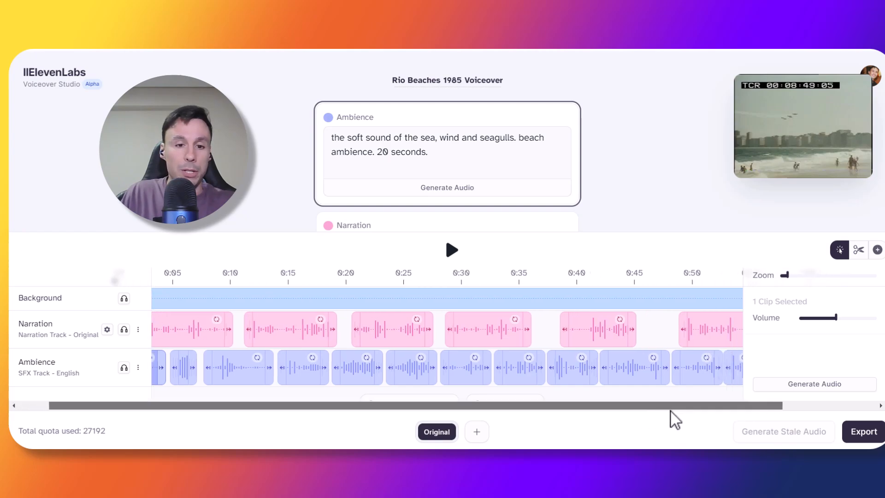
left_click_drag(223, 410, 158, 404)
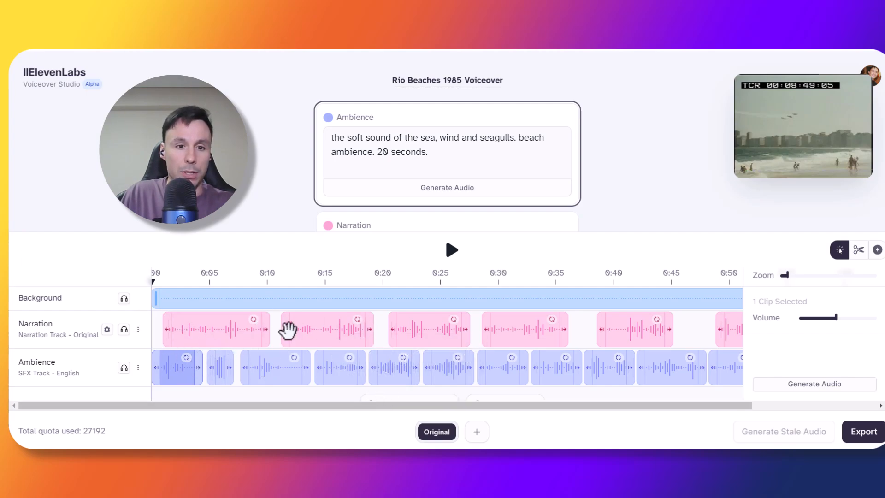
left_click_drag(343, 407, 269, 410)
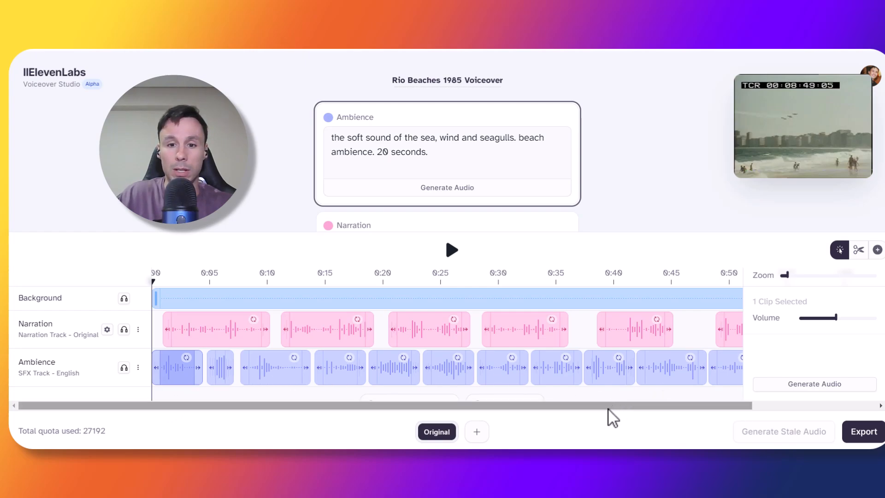
scroll(620, 406, "right", 2)
scroll(617, 407, "left", 2)
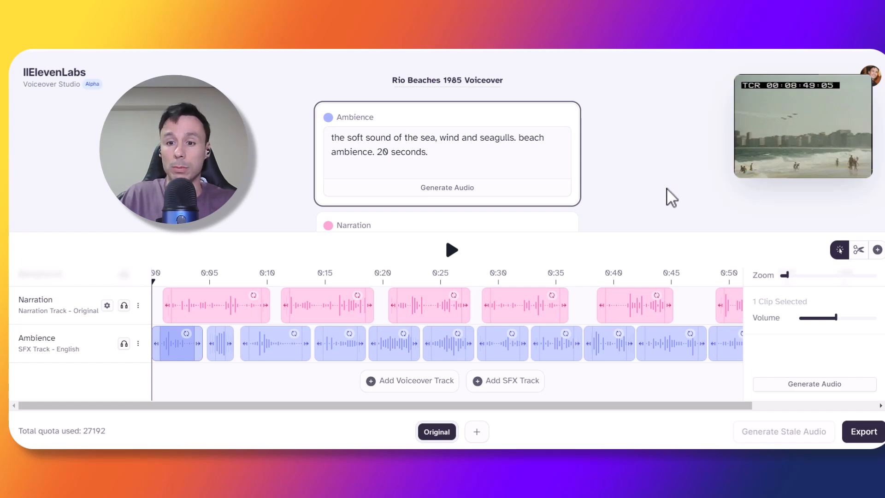
- Open the Export dialog, review the available export formats, and close it without exporting
left_click(863, 432)
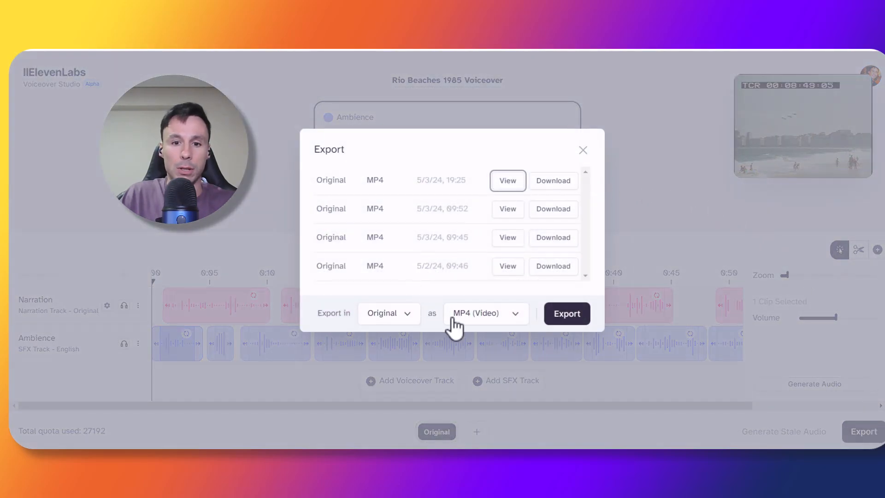
left_click(515, 318)
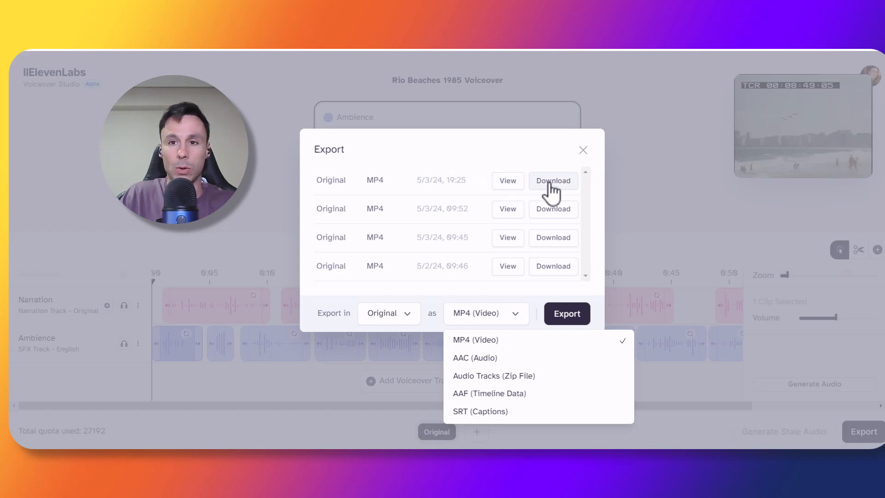
left_click(634, 114)
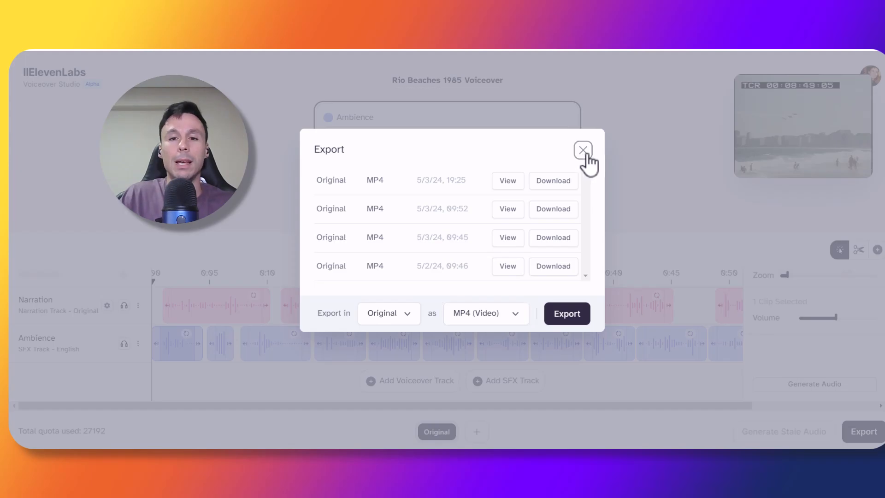
left_click(582, 150)
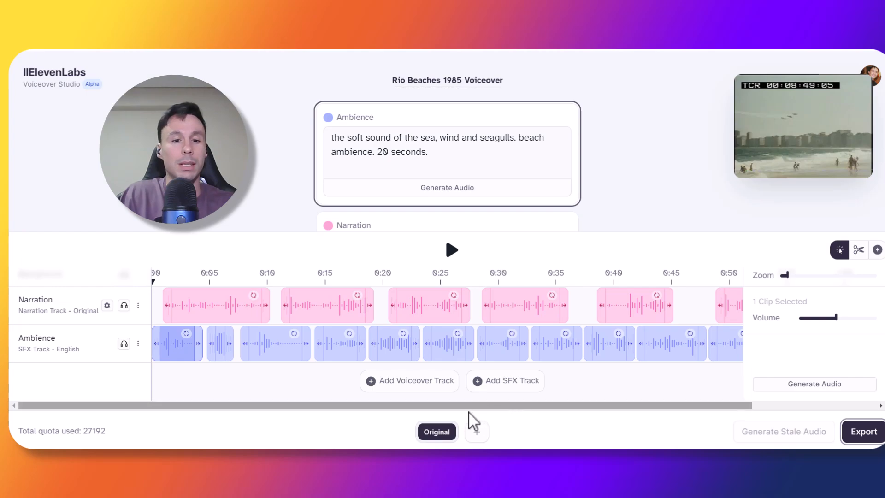
left_click_drag(475, 408, 496, 411)
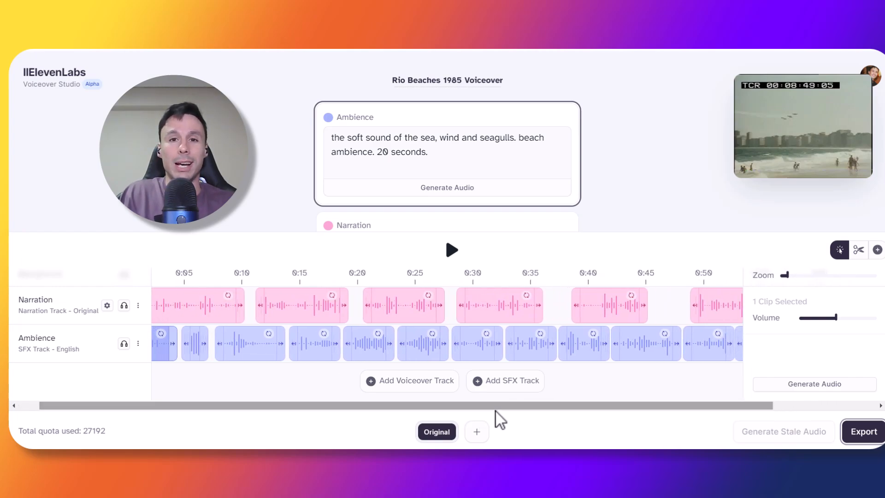